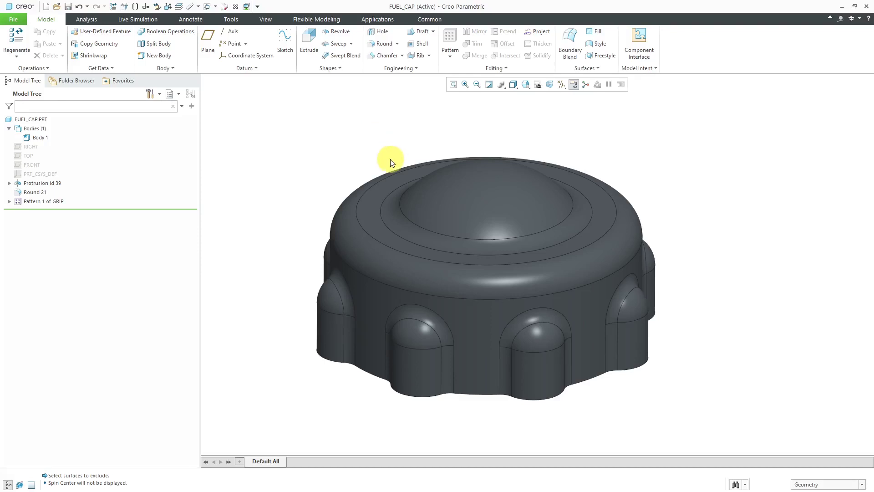
# Step: Orbit the fuel cap upward to reveal its flat underside
pyautogui.moveTo(390, 159)
pyautogui.mouseDown(button='middle')
pyautogui.moveTo(382, 105)
pyautogui.moveTo(384, 117)
pyautogui.mouseUp(button='middle')
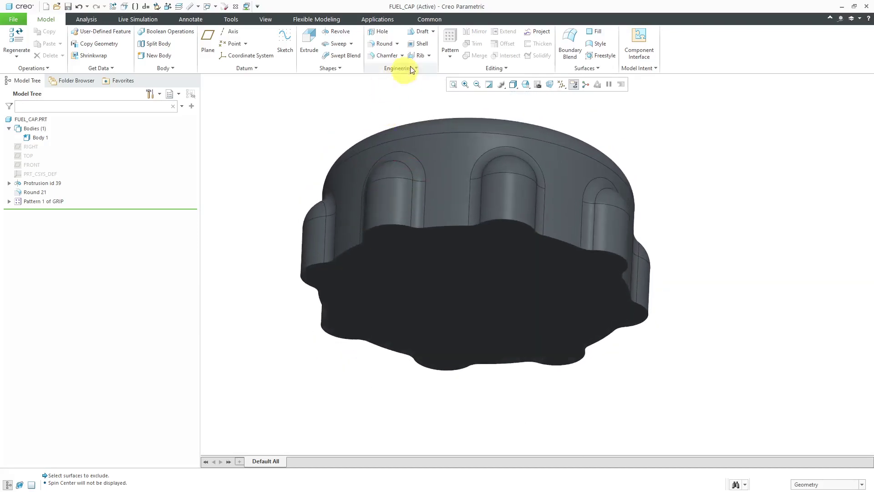
# Step: Shell the fuel cap to 2 mm thickness with the bottom face removed, and inspect the hollow
pyautogui.click(419, 44)
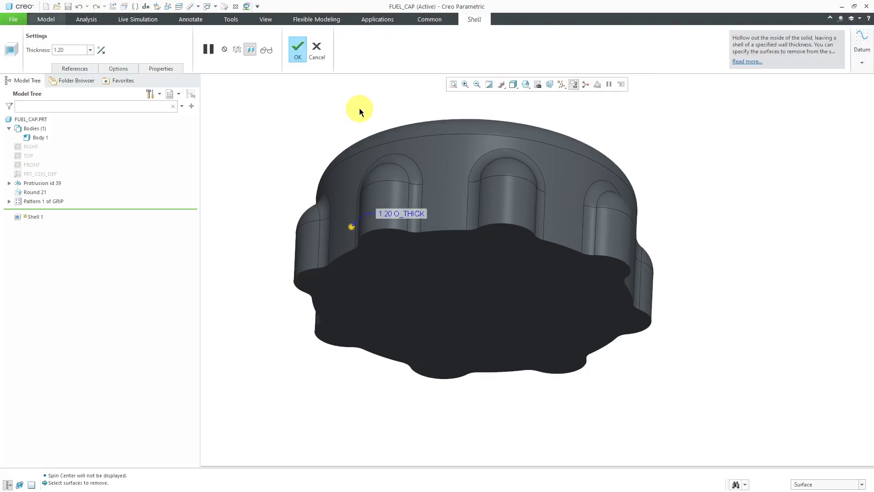
pyautogui.click(428, 293)
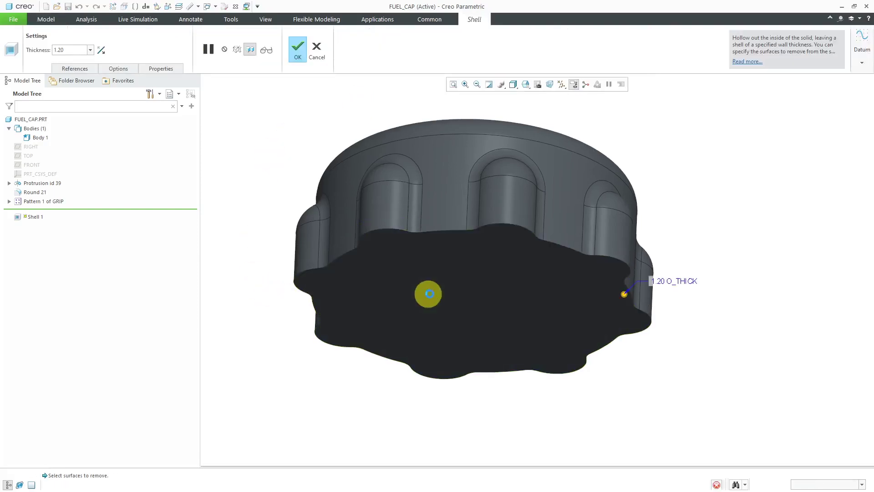
pyautogui.doubleClick(658, 283)
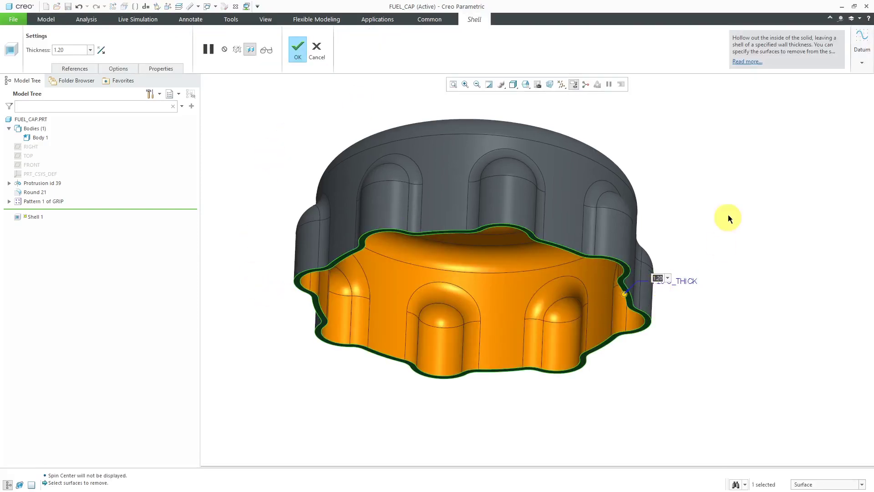
pyautogui.write('2')
pyautogui.press('Return')
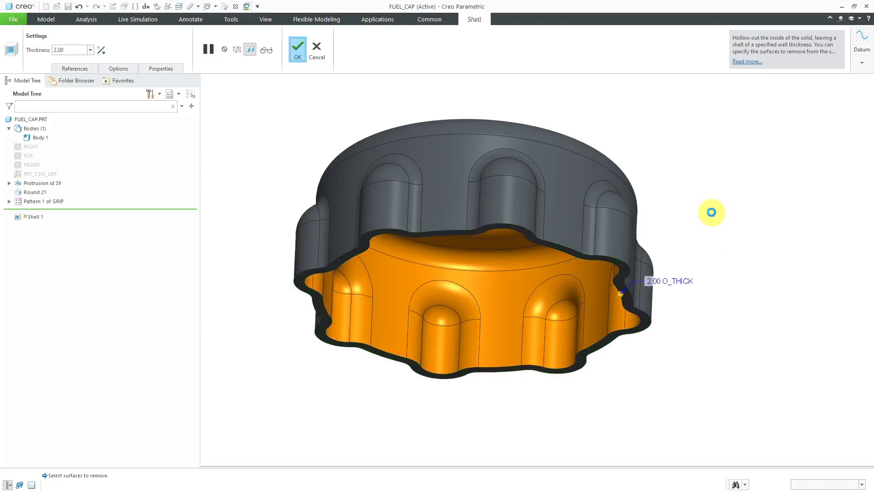
pyautogui.middleClick(709, 214)
pyautogui.moveTo(710, 218); pyautogui.dragTo(690, 237, button='middle')
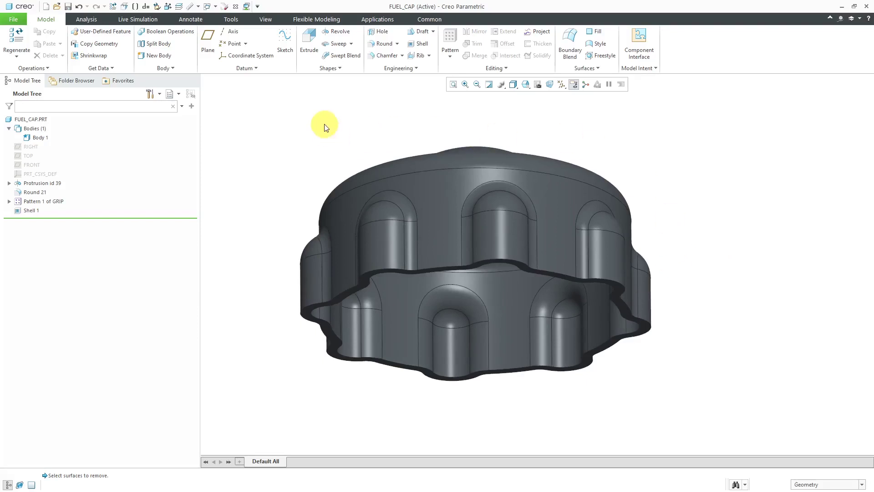
# Step: Delete the Shell 1 feature from the Model Tree and confirm the deletion
pyautogui.click(33, 212)
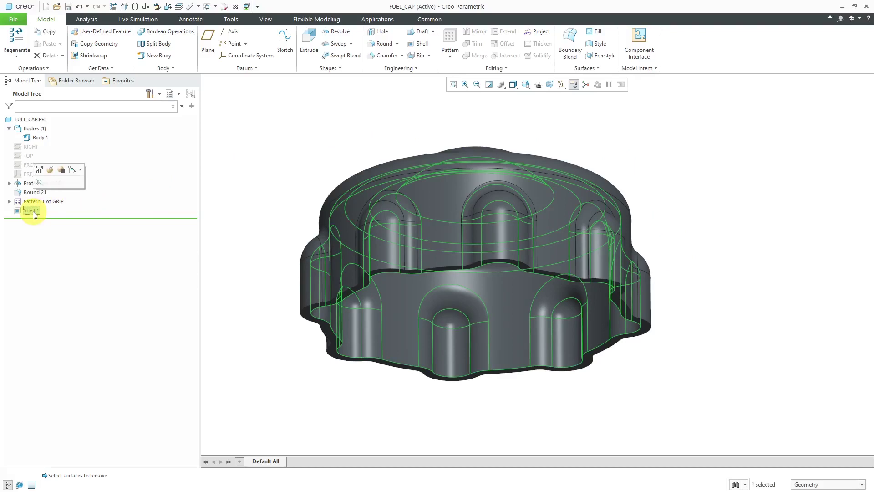
pyautogui.rightClick(33, 212)
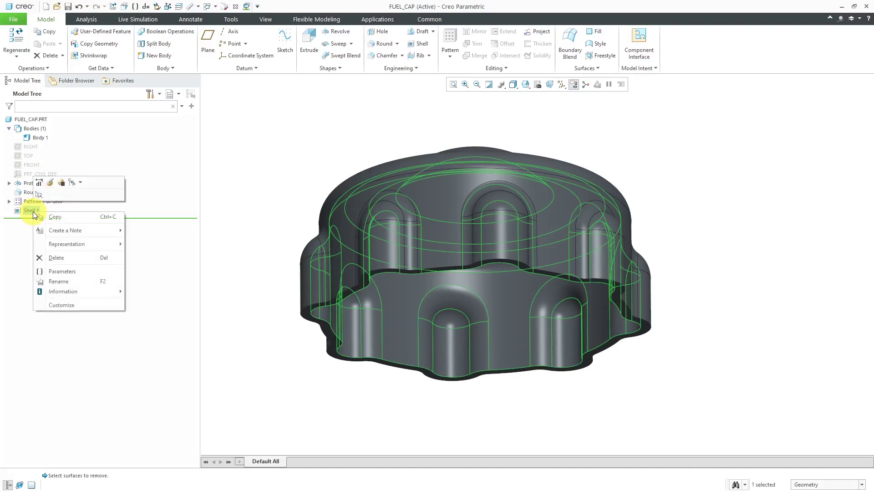
pyautogui.click(54, 258)
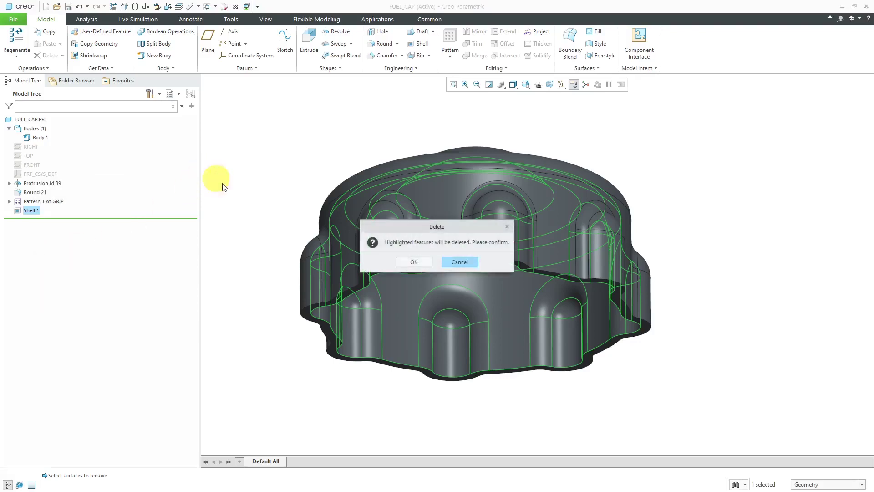
pyautogui.click(407, 263)
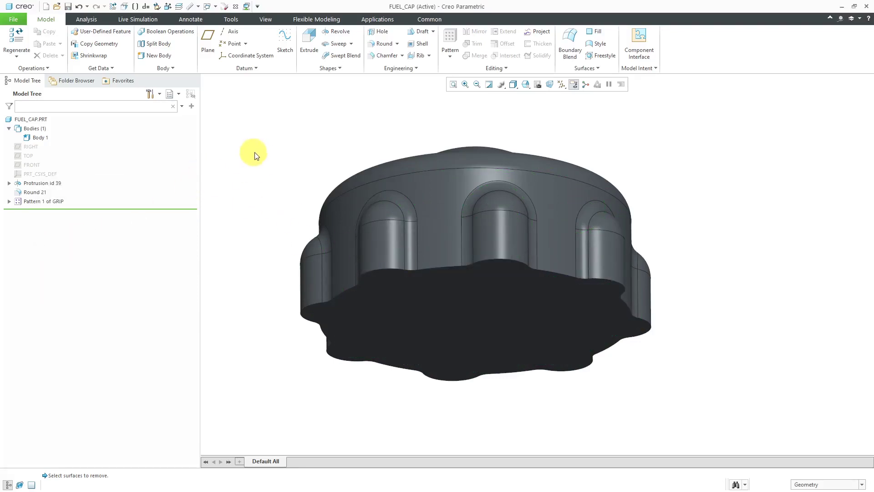
# Step: Start a new 2 mm shell removing the cap's bottom face
pyautogui.click(428, 52)
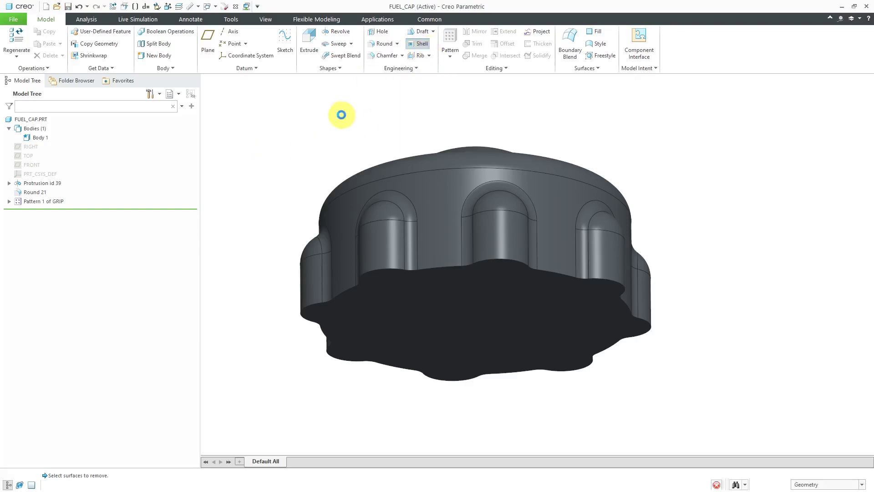
pyautogui.click(381, 324)
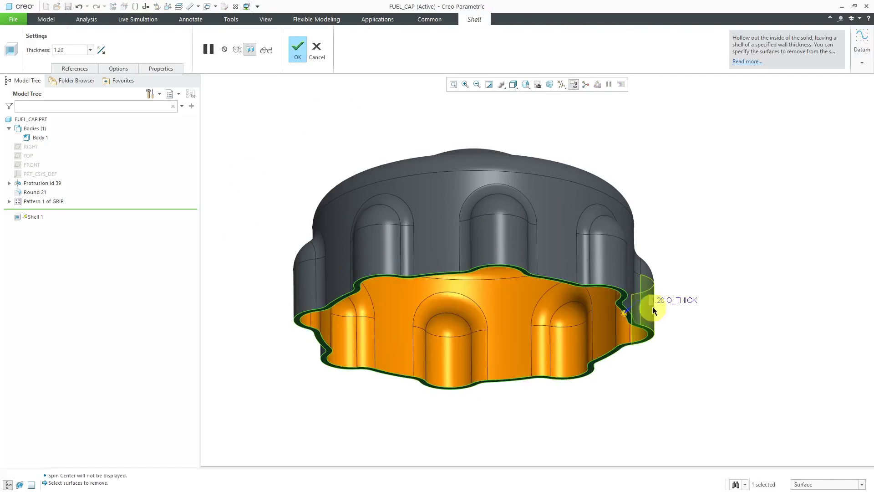
pyautogui.doubleClick(658, 300)
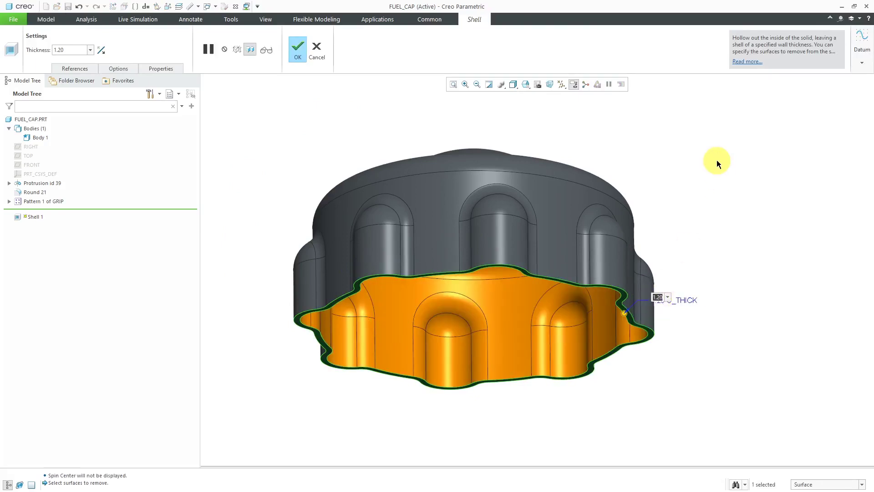
pyautogui.write('2')
pyautogui.press('Return')
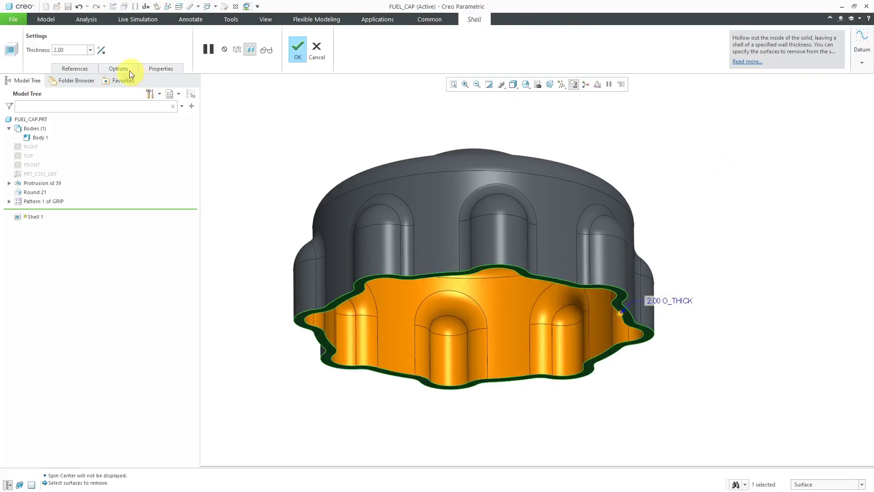
# Step: In Shell Options, open Details for the Exclude surfaces collector
pyautogui.click(126, 69)
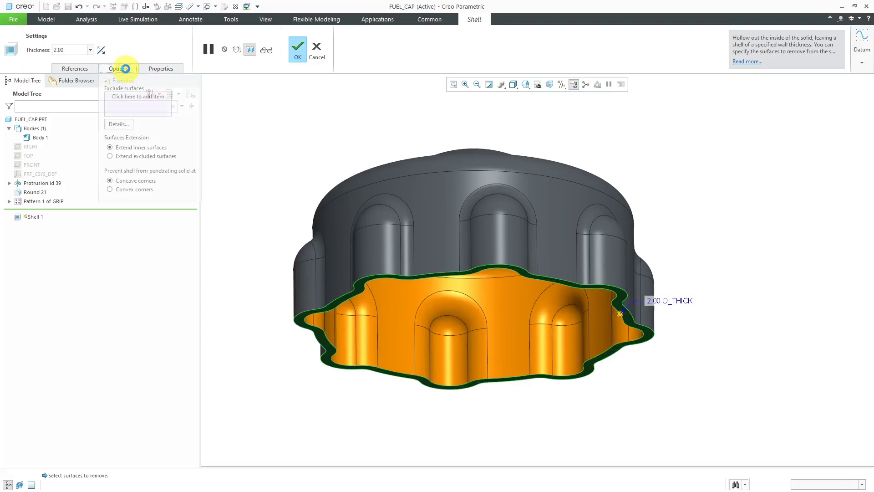
pyautogui.click(126, 97)
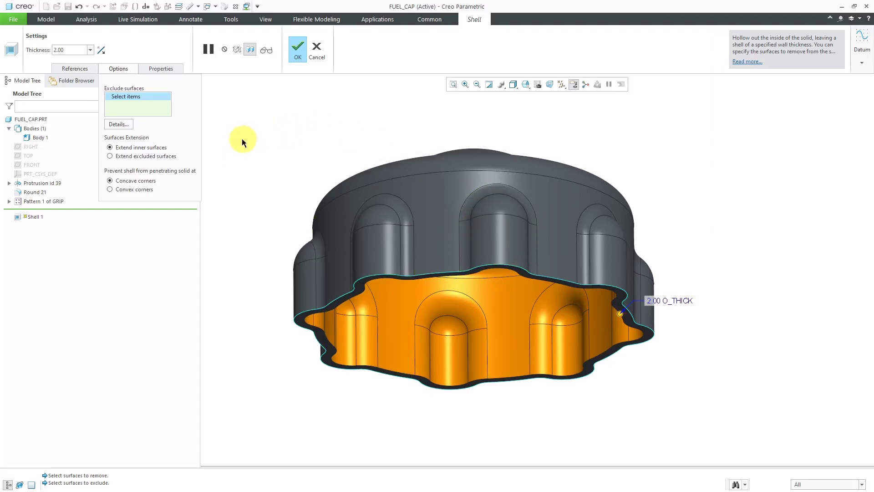
pyautogui.click(119, 125)
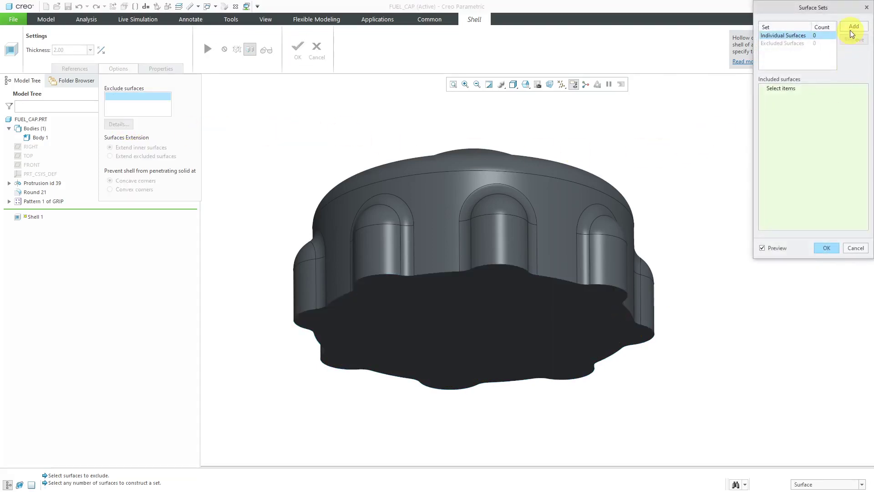
# Step: Cancel the new surface set and drop the bottom face from the shell's Remove surfaces
pyautogui.click(853, 27)
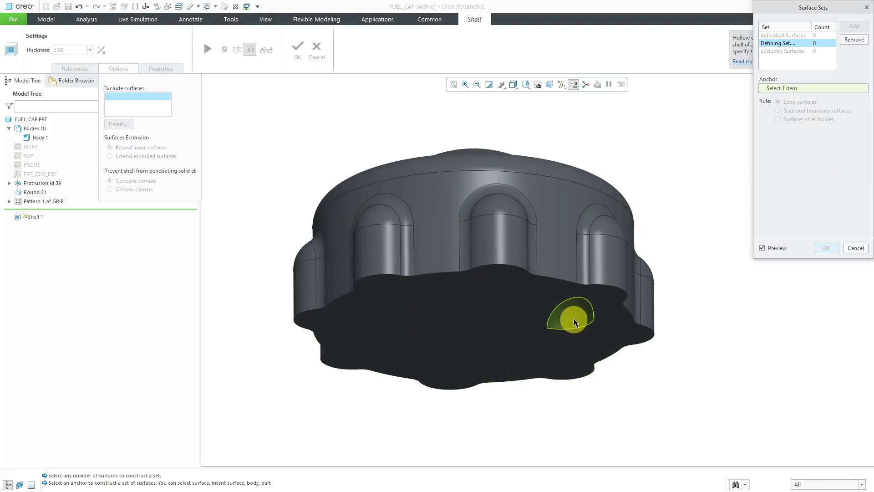
pyautogui.click(855, 248)
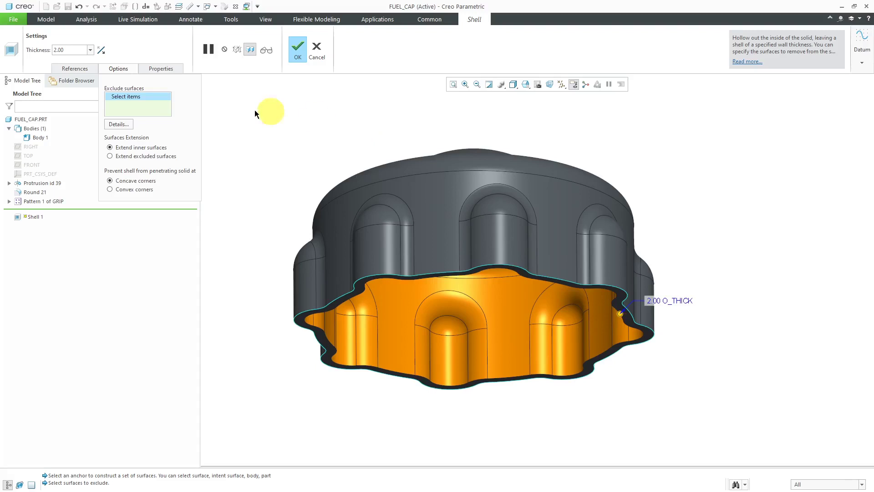
pyautogui.click(83, 70)
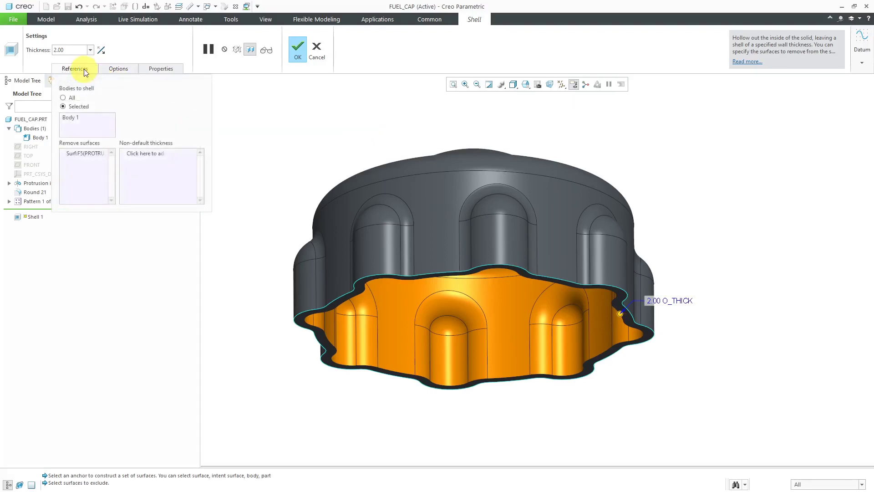
pyautogui.rightClick(81, 154)
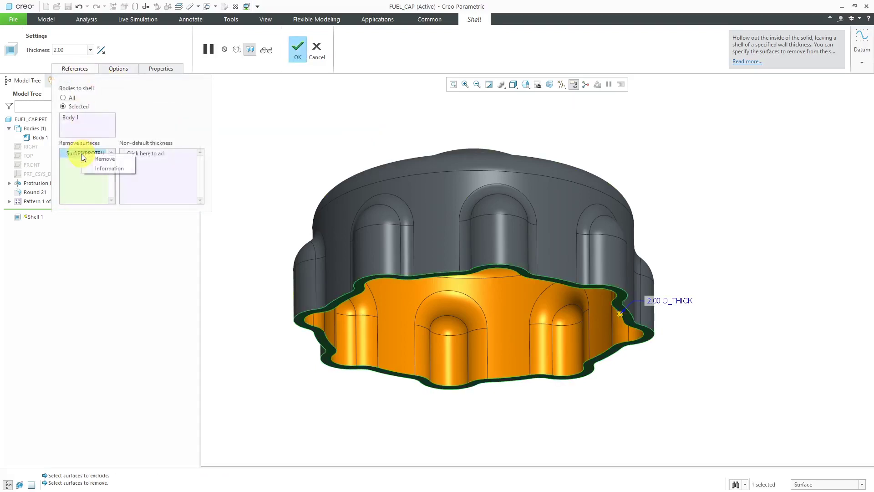
pyautogui.click(104, 159)
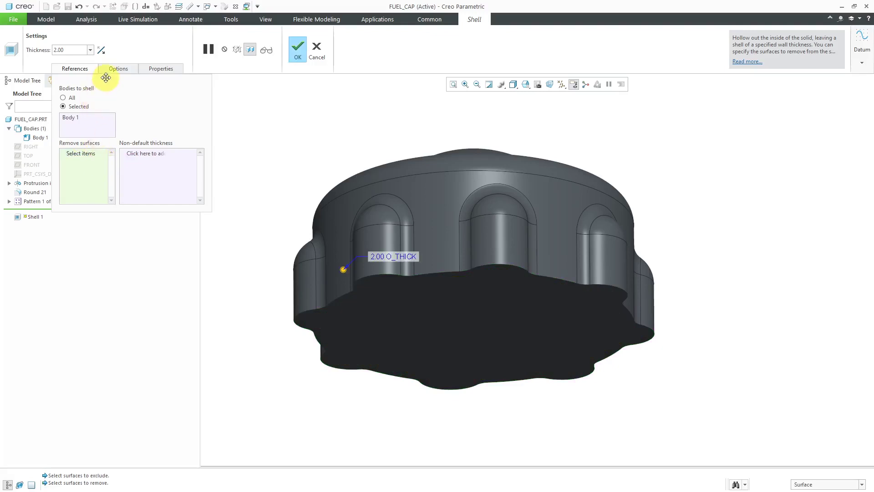
pyautogui.click(127, 75)
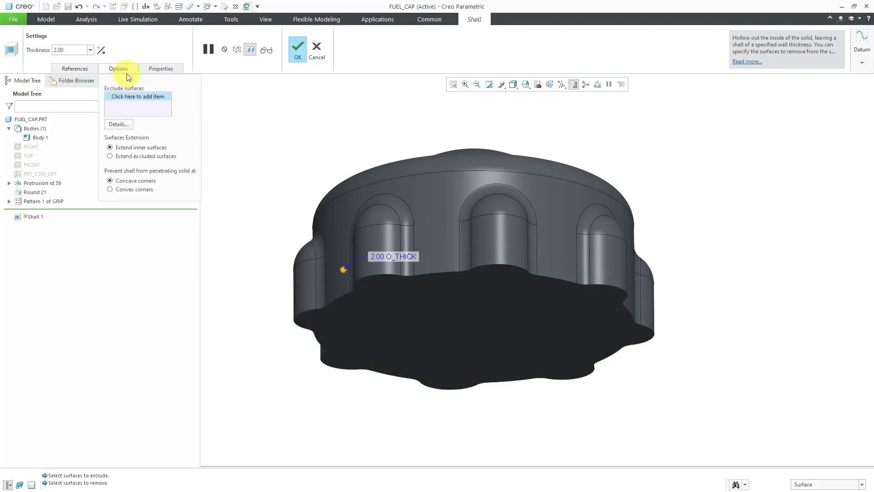
# Step: Add a seed-and-boundary surface set seeded at the bottom and bounded by the top rounds
pyautogui.click(119, 125)
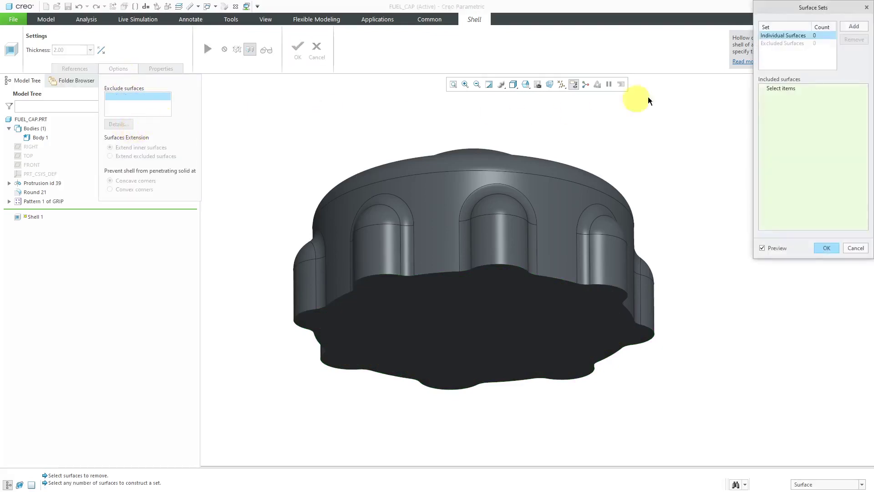
pyautogui.click(855, 28)
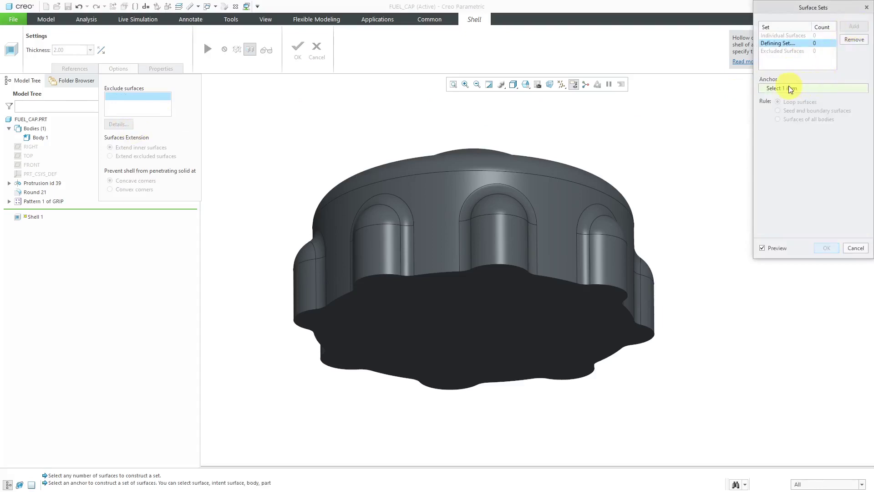
pyautogui.click(499, 323)
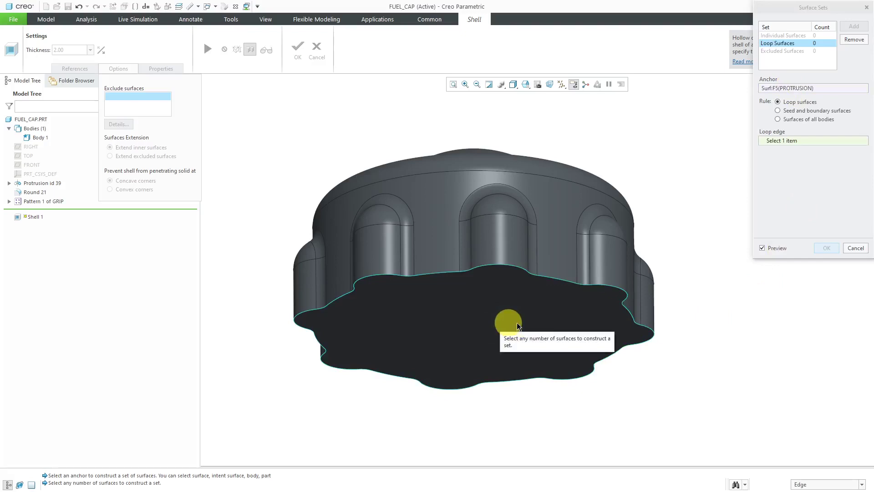
pyautogui.click(814, 112)
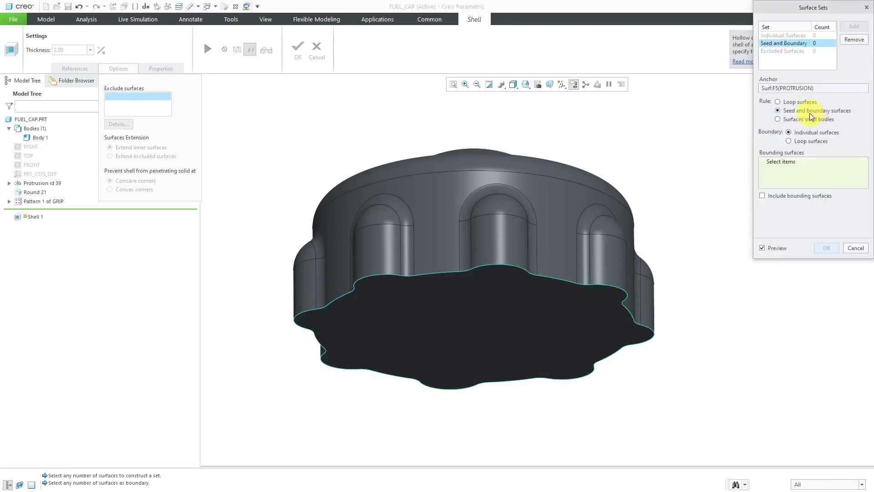
pyautogui.click(600, 182)
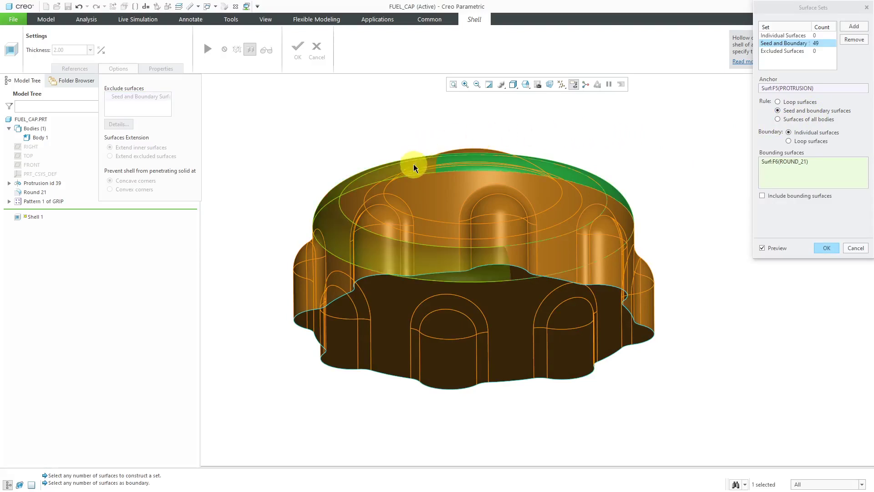
pyautogui.keyDown('ctrl'); pyautogui.click(475, 131); pyautogui.keyUp('ctrl')
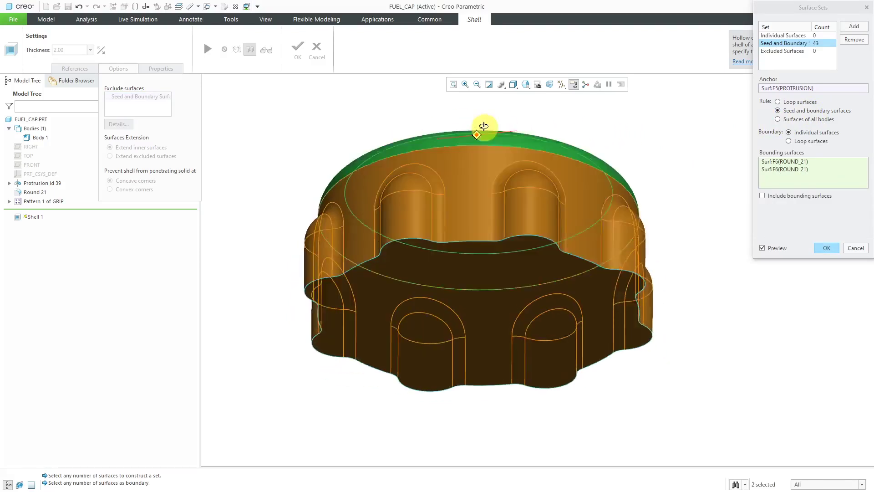
pyautogui.moveTo(483, 126); pyautogui.dragTo(478, 133, button='middle')
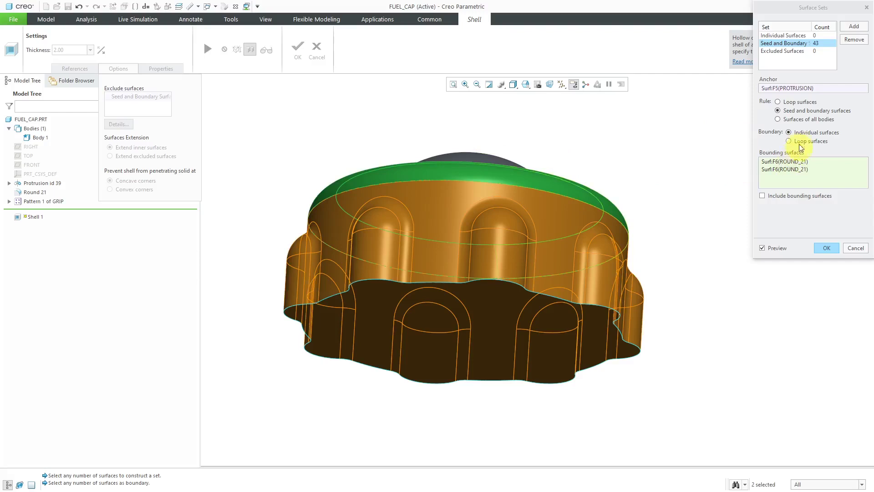
# Step: Leave the bottom face and band surfaces out of the set, then confirm the surface sets
pyautogui.click(793, 51)
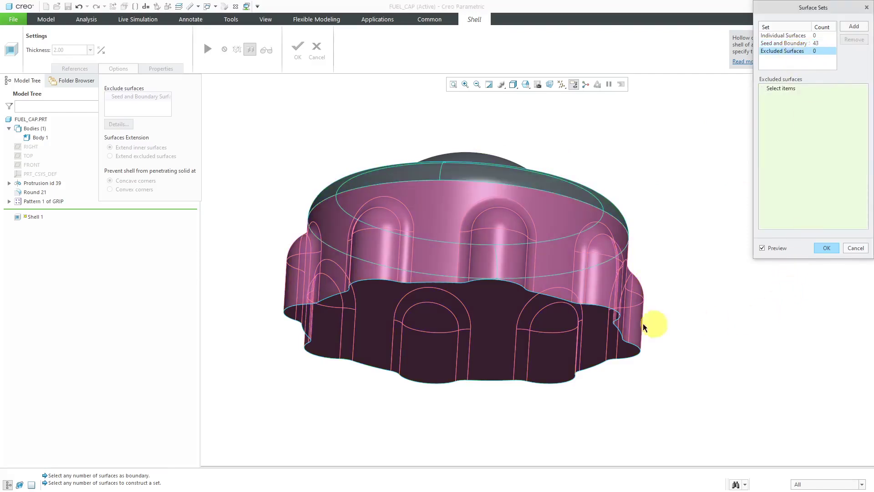
pyautogui.click(544, 308)
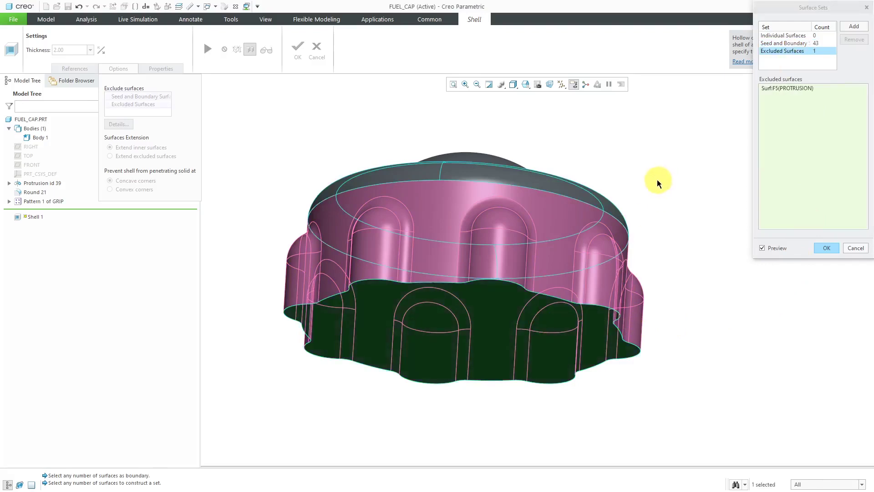
pyautogui.keyDown('ctrl'); pyautogui.click(562, 226); pyautogui.keyUp('ctrl')
pyautogui.keyDown('ctrl'); pyautogui.click(422, 197); pyautogui.keyUp('ctrl')
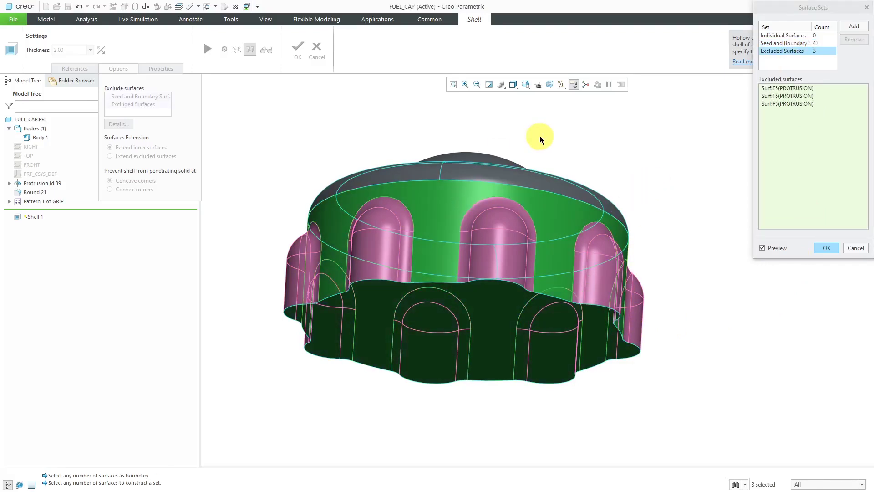
pyautogui.moveTo(566, 137)
pyautogui.mouseDown(button='middle')
pyautogui.moveTo(569, 186)
pyautogui.moveTo(539, 193)
pyautogui.moveTo(583, 185)
pyautogui.moveTo(572, 178)
pyautogui.mouseUp(button='middle')
pyautogui.click(825, 248)
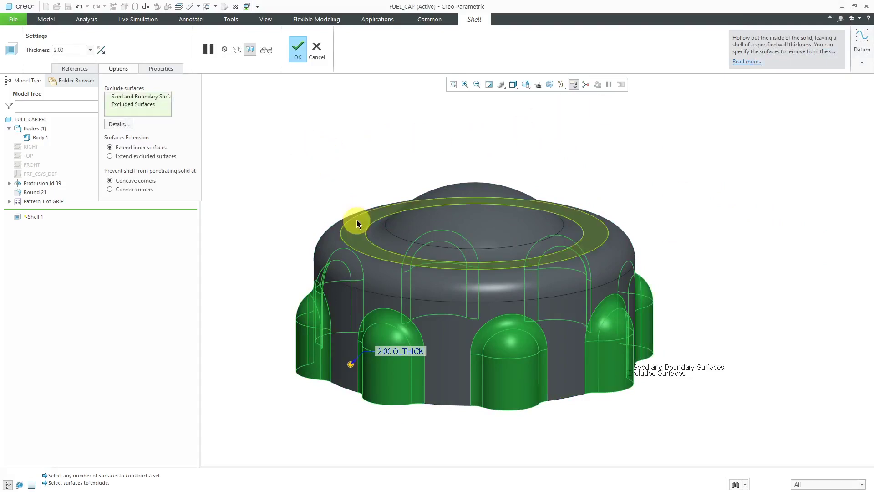
# Step: Set the bottom face as the removed surface and complete Shell 1 with the grips solid
pyautogui.moveTo(356, 219); pyautogui.dragTo(357, 188, button='middle')
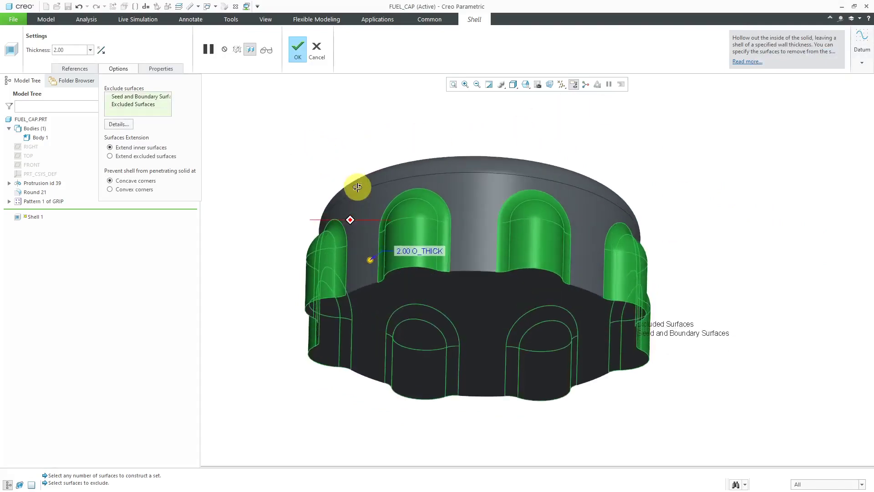
pyautogui.click(75, 67)
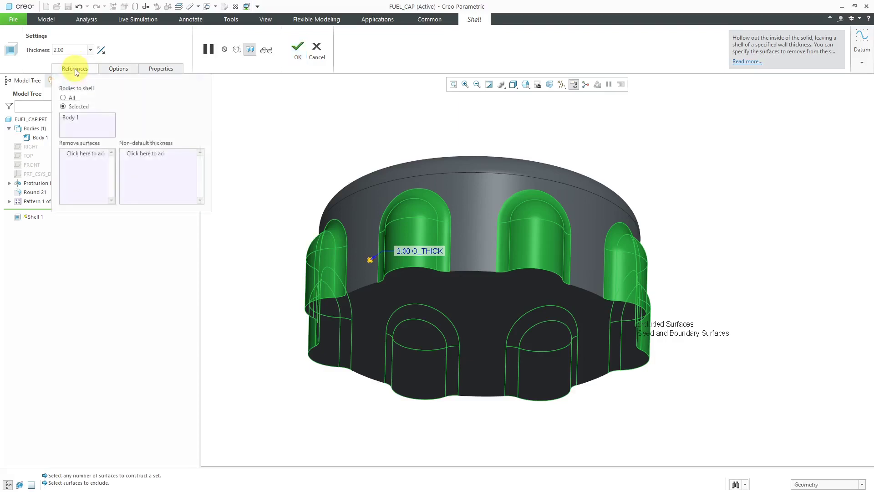
pyautogui.click(89, 155)
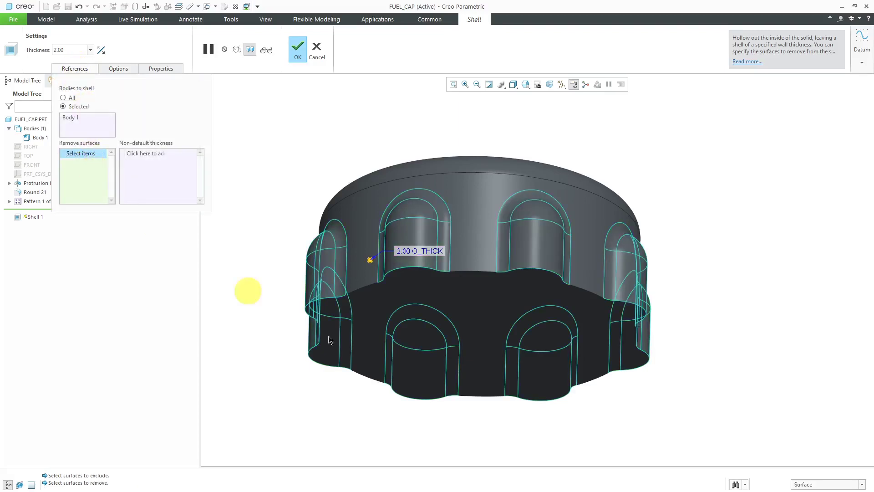
pyautogui.click(479, 326)
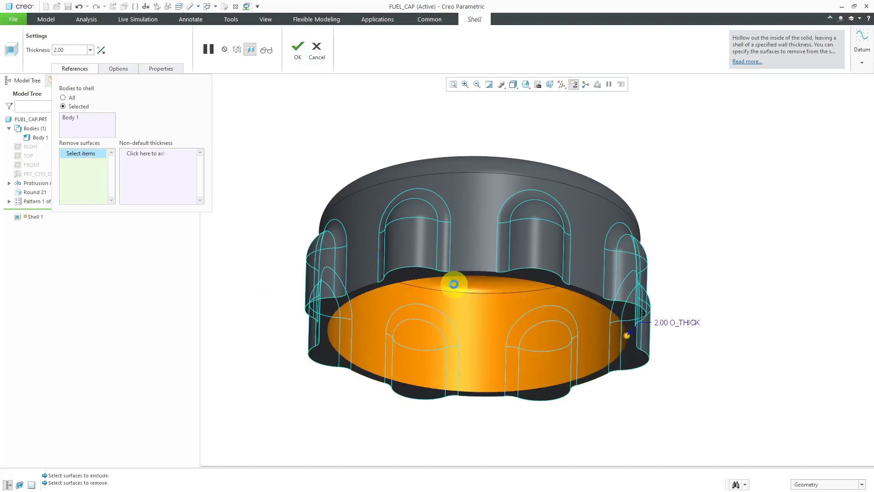
pyautogui.click(298, 49)
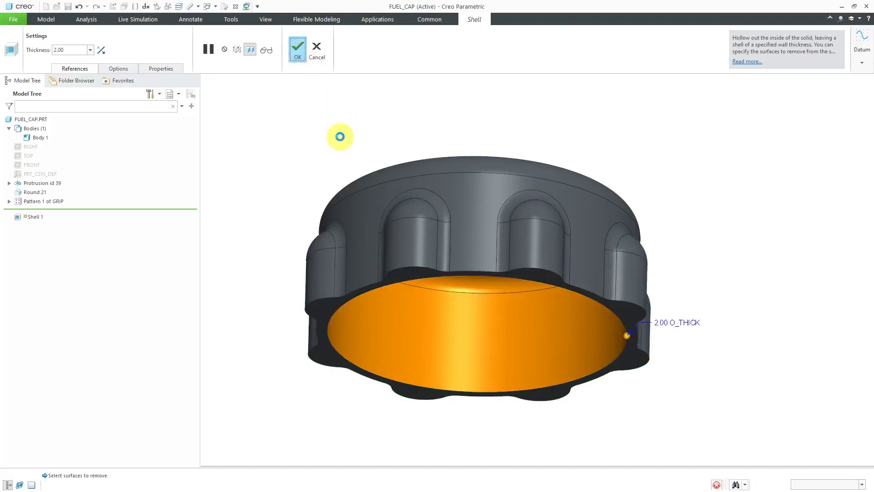
pyautogui.moveTo(438, 208)
pyautogui.mouseDown(button='middle')
pyautogui.moveTo(550, 261)
pyautogui.moveTo(523, 253)
pyautogui.moveTo(542, 282)
pyautogui.moveTo(530, 260)
pyautogui.moveTo(538, 253)
pyautogui.mouseUp(button='middle')
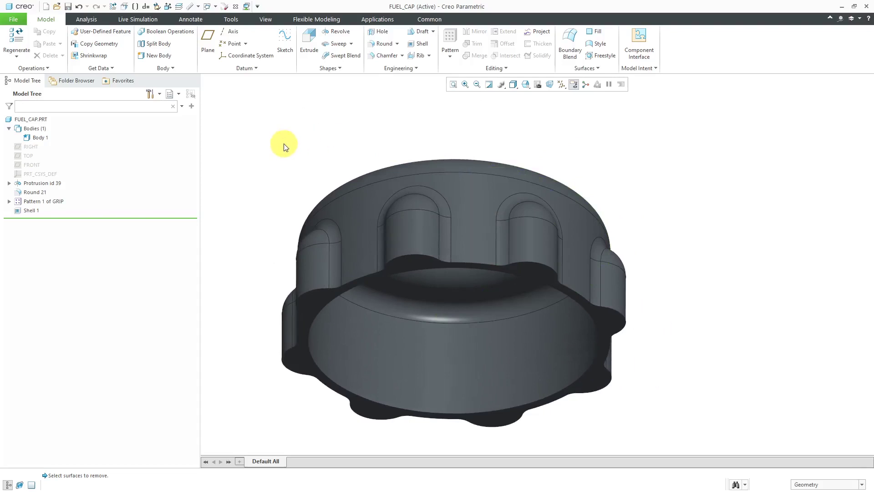
# Step: Delete Shell 1 again from the Model Tree and confirm, restoring the solid cap
pyautogui.click(31, 211)
pyautogui.rightClick(31, 211)
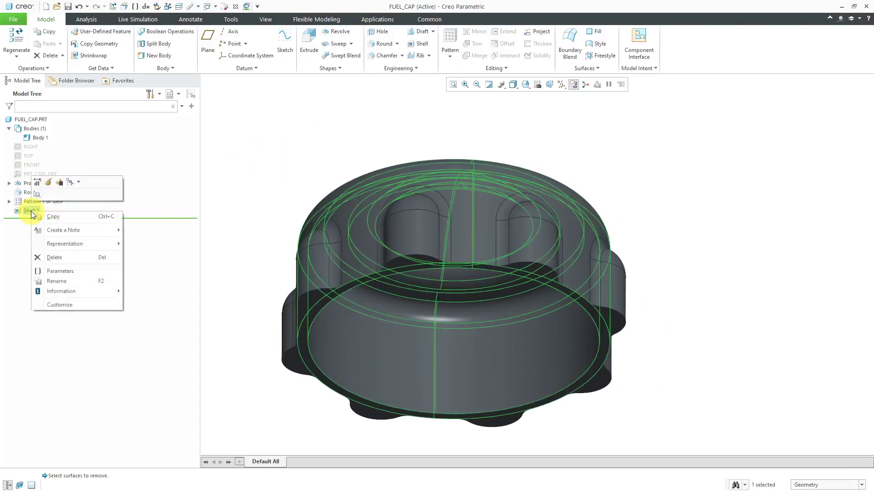
pyautogui.click(54, 257)
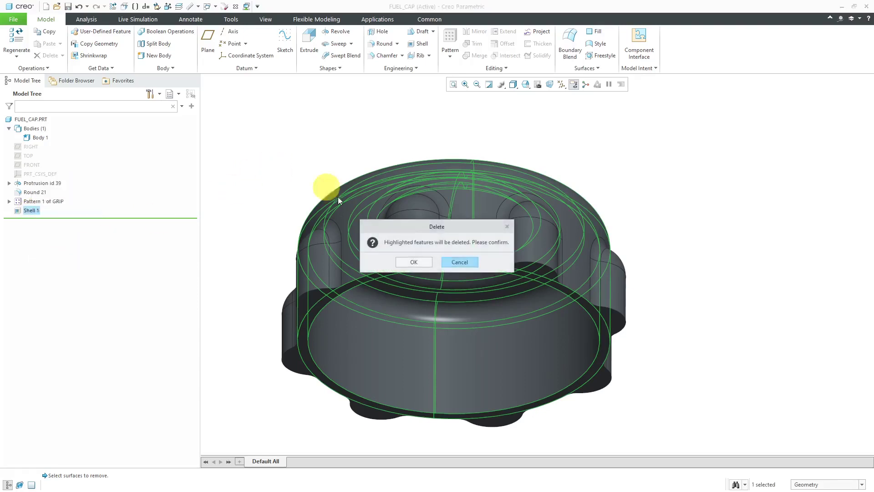
pyautogui.click(412, 263)
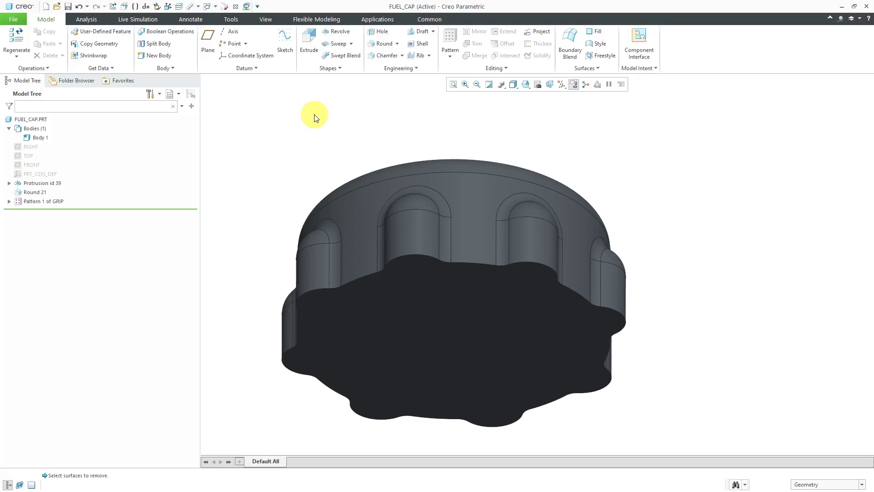
# Step: Split Body 1 by the outer band surface, flipping the split side toward the grips
pyautogui.click(160, 44)
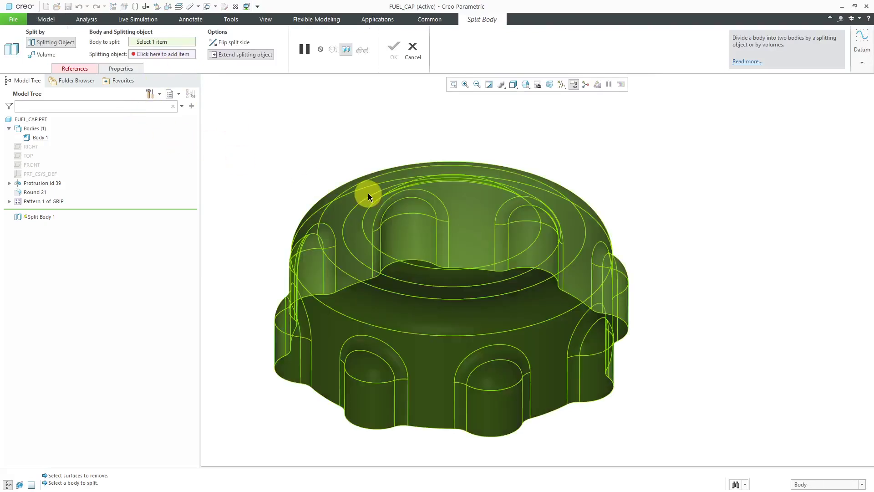
pyautogui.click(369, 196)
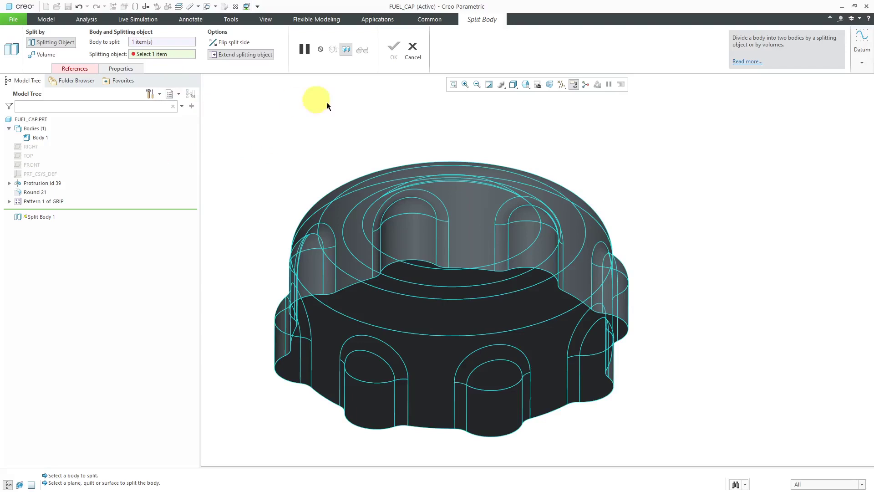
pyautogui.click(465, 202)
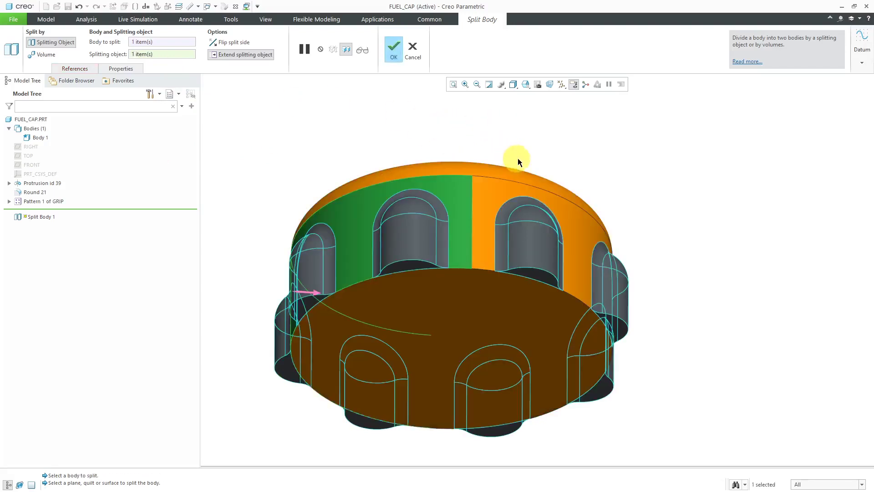
pyautogui.moveTo(581, 150); pyautogui.dragTo(579, 205, button='middle')
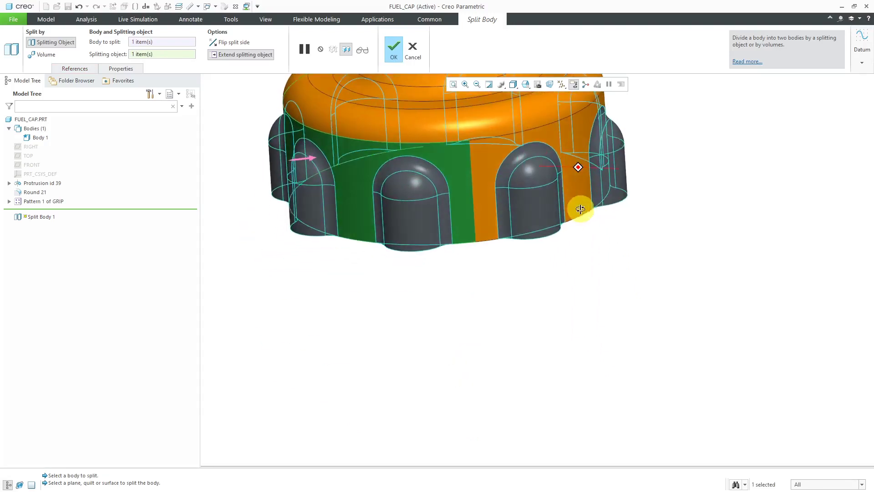
pyautogui.scroll(-2, 603, 364)
pyautogui.scroll(2, 547, 259)
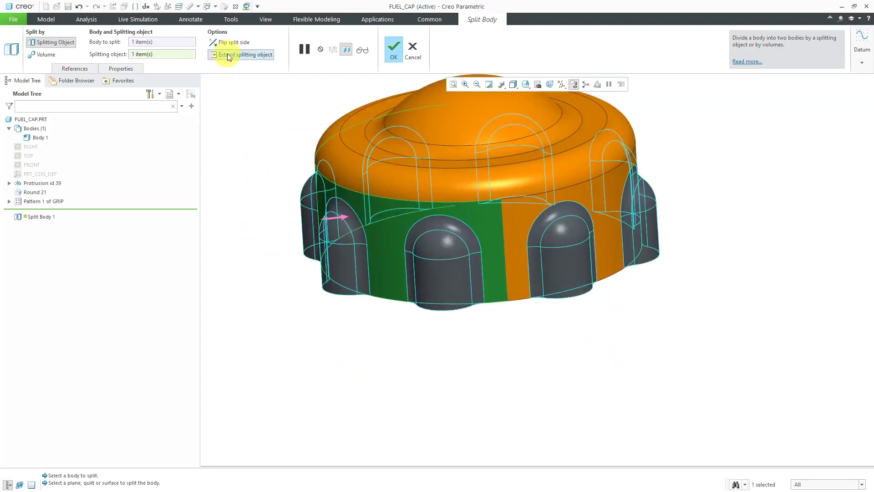
pyautogui.click(343, 218)
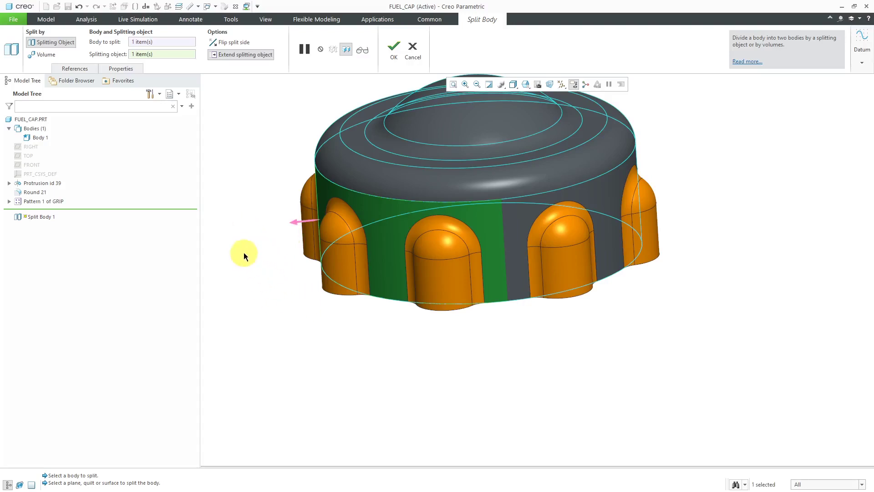
# Step: Complete the split, then hide and reshow Body 1 to view the grips alone
pyautogui.middleClick(236, 140)
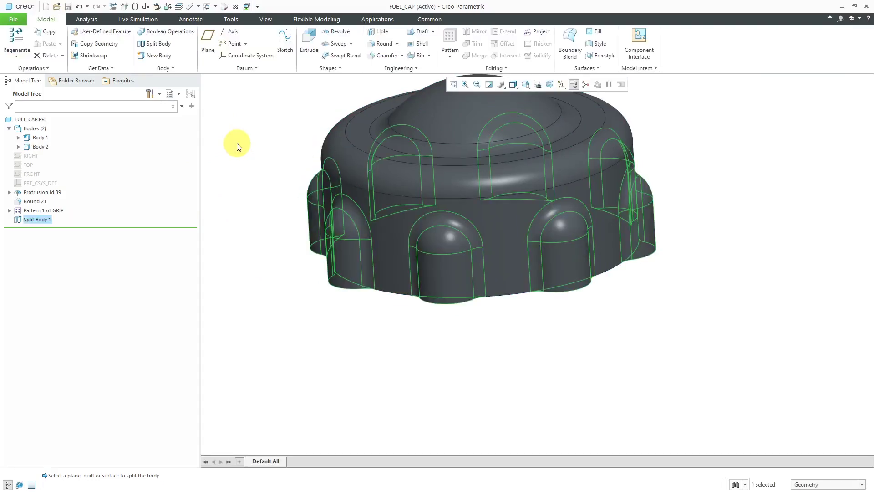
pyautogui.click(45, 137)
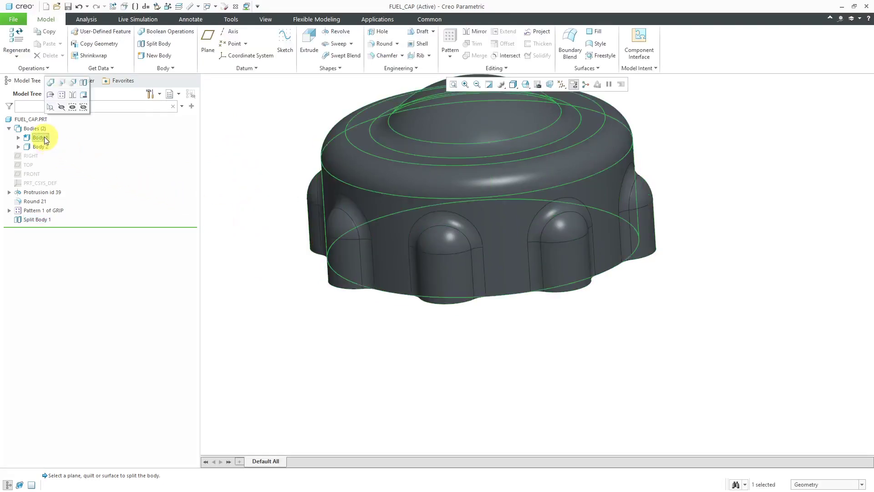
pyautogui.click(62, 107)
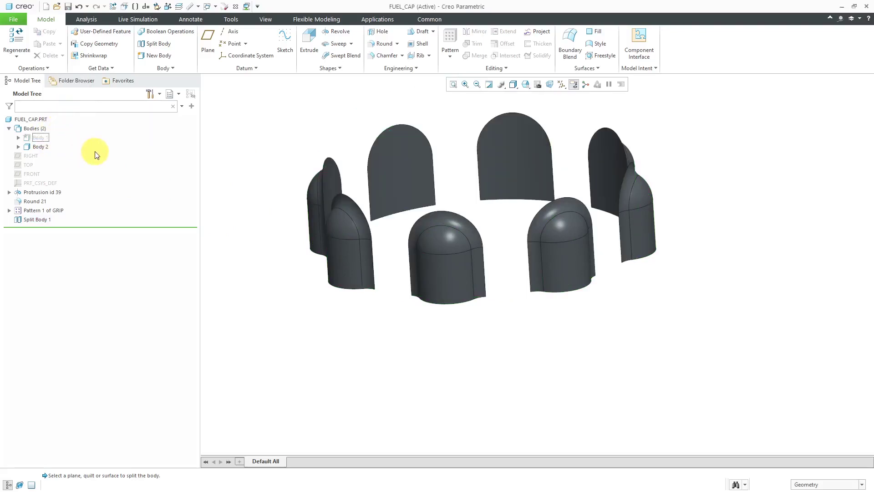
pyautogui.click(41, 139)
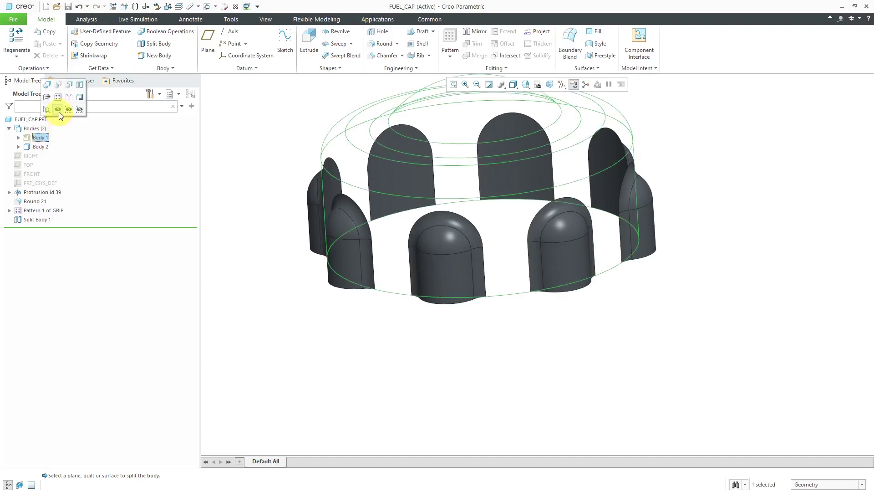
pyautogui.click(59, 111)
# Step: Hide the grip body (Body 2) to inspect the plain cap, then select it again
pyautogui.click(44, 146)
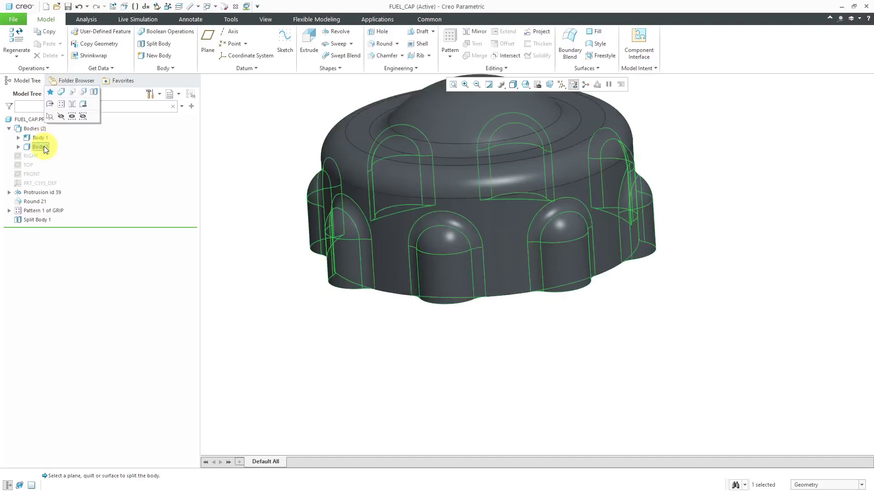
pyautogui.click(62, 118)
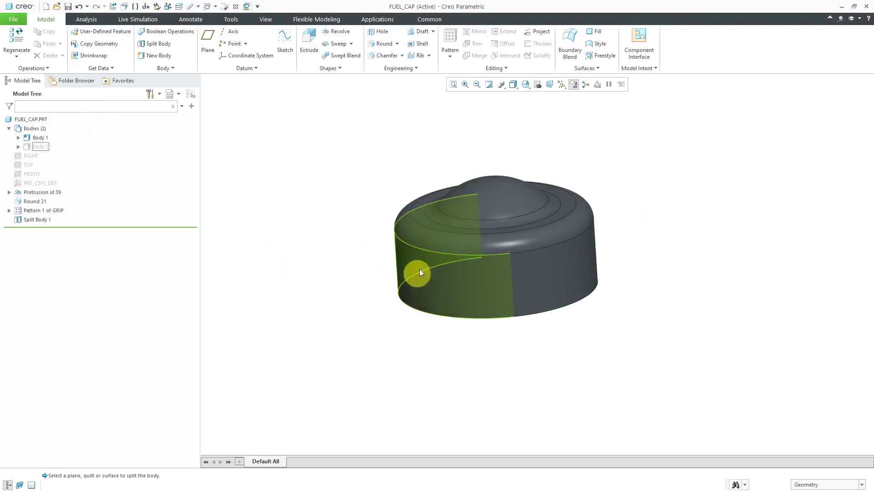
pyautogui.scroll(3, 427, 184)
pyautogui.scroll(-2, 424, 236)
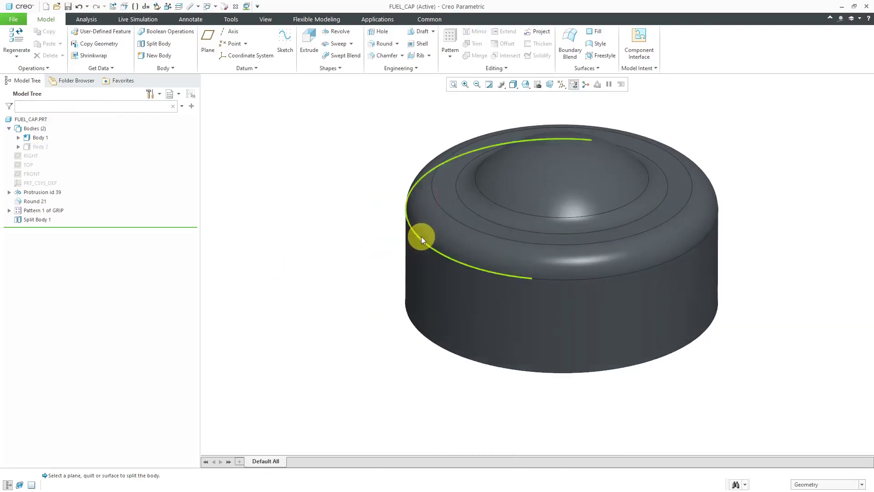
pyautogui.click(43, 146)
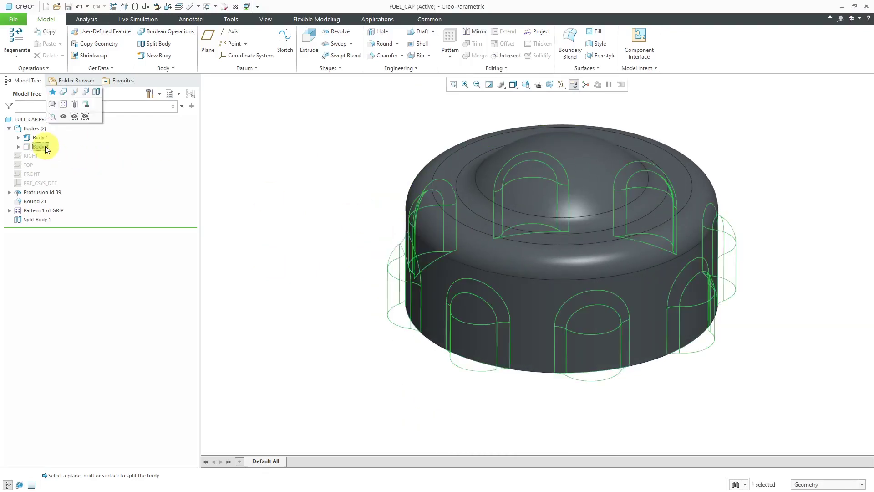
# Step: Unhide Body 2 and rename it GRIP-SURFS in the model tree
pyautogui.click(64, 117)
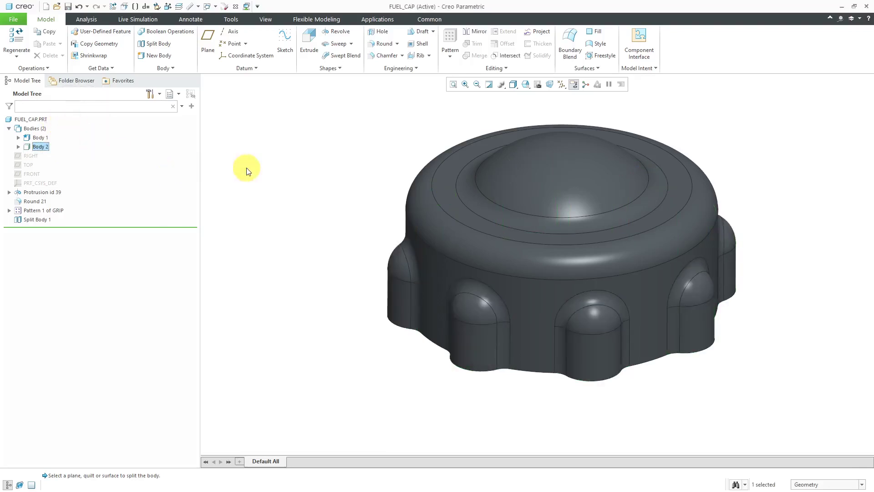
pyautogui.doubleClick(42, 146)
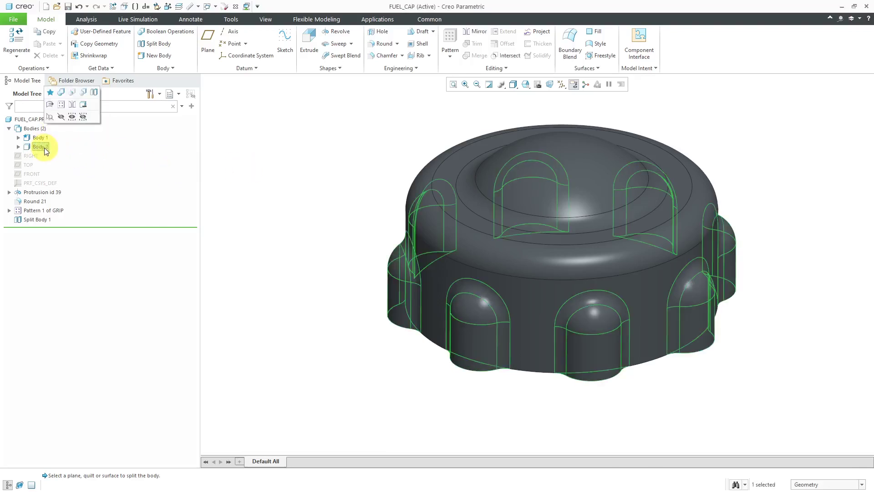
pyautogui.press('Return')
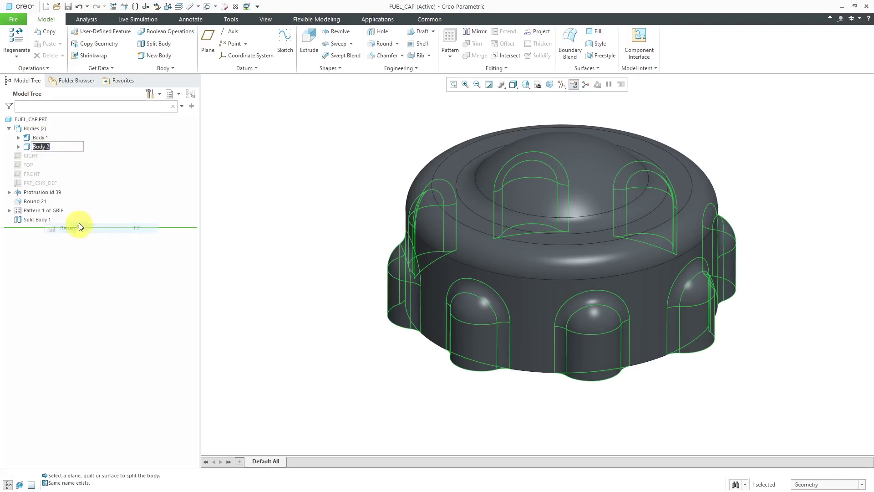
pyautogui.doubleClick(39, 146)
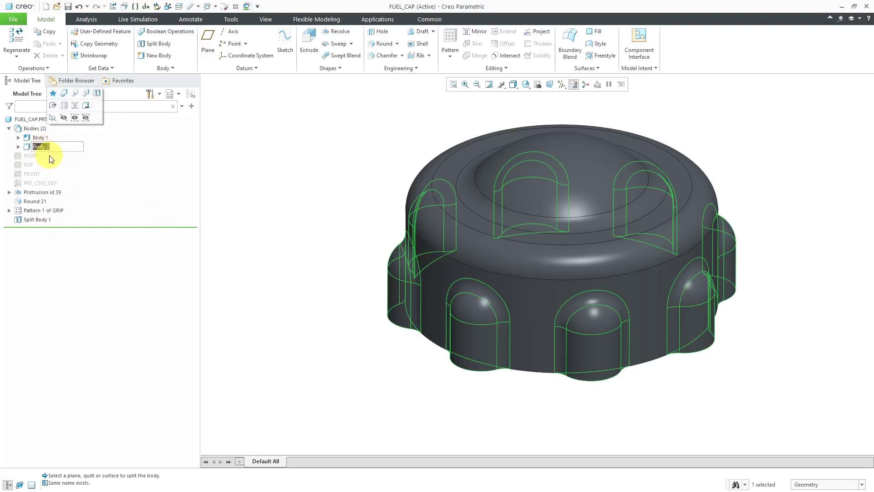
pyautogui.write('grip')
pyautogui.write('surfs')
pyautogui.press('Return')
pyautogui.click(234, 151)
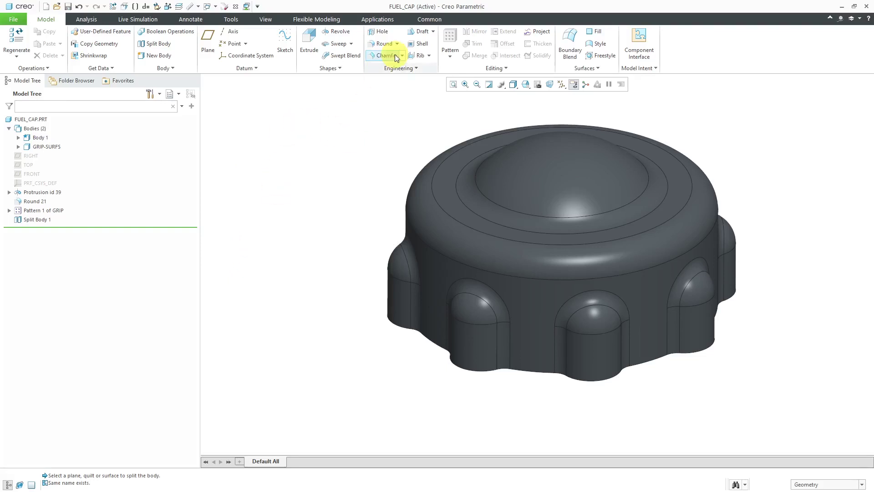
# Step: Add a Shell feature with 2 mm walls, removing the cap's bottom face
pyautogui.click(418, 44)
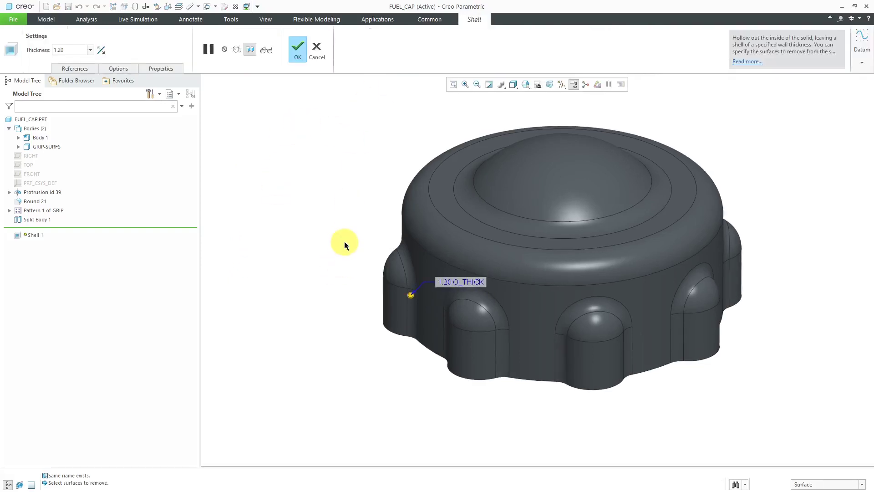
pyautogui.moveTo(399, 240); pyautogui.dragTo(342, 205, button='middle')
pyautogui.click(522, 401)
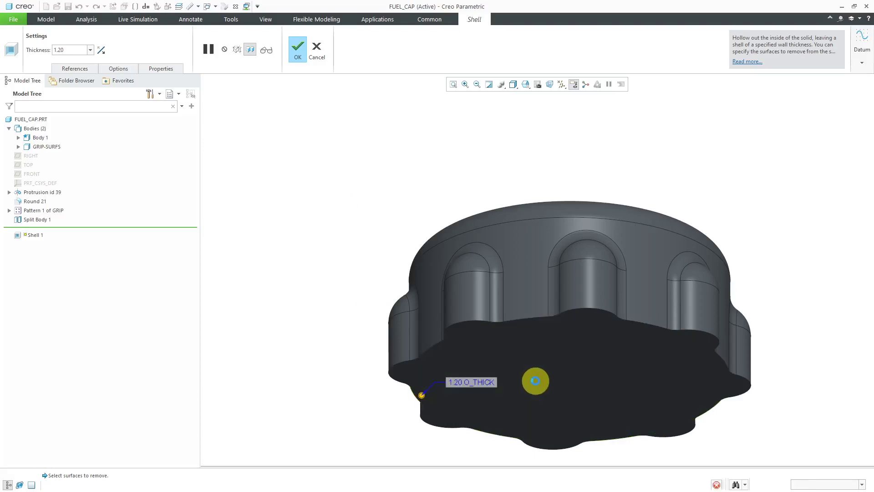
pyautogui.doubleClick(455, 382)
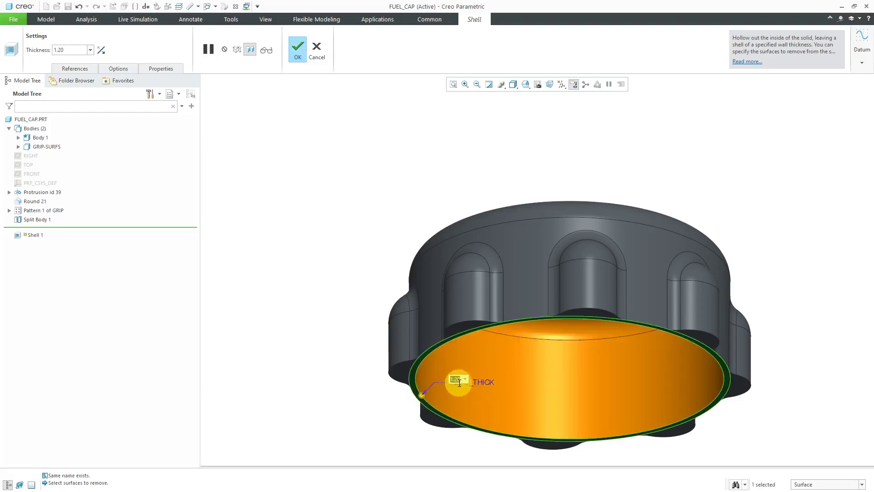
pyautogui.write('2')
pyautogui.press('Return')
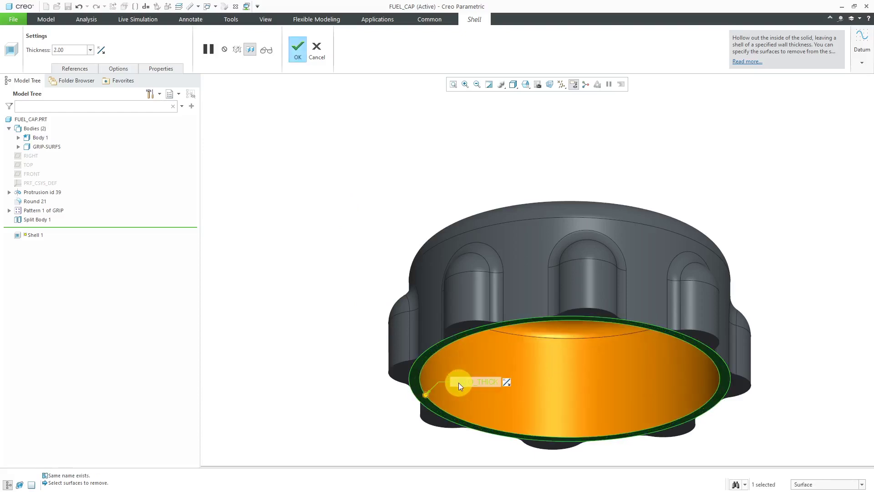
pyautogui.middleClick(310, 257)
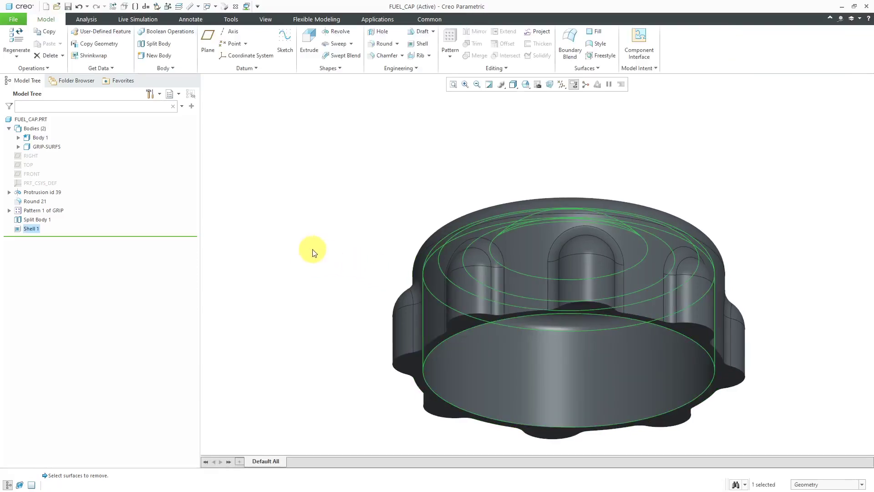
# Step: Create a Boolean Merge with Body 1 as the modified body and GRIP-SURFS as the modifying body
pyautogui.click(317, 249)
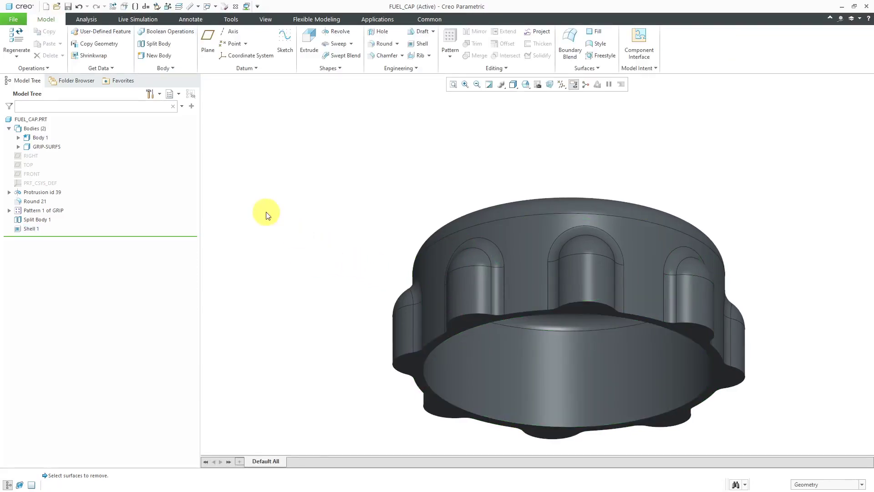
pyautogui.click(167, 31)
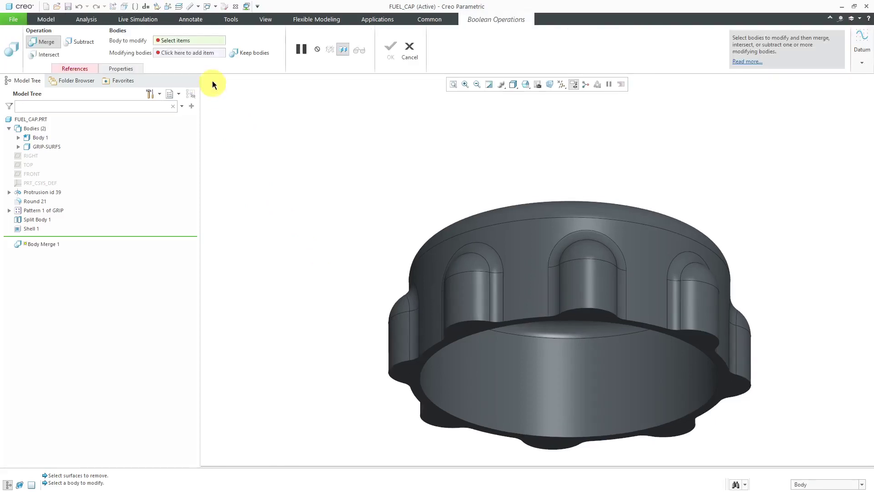
pyautogui.click(40, 137)
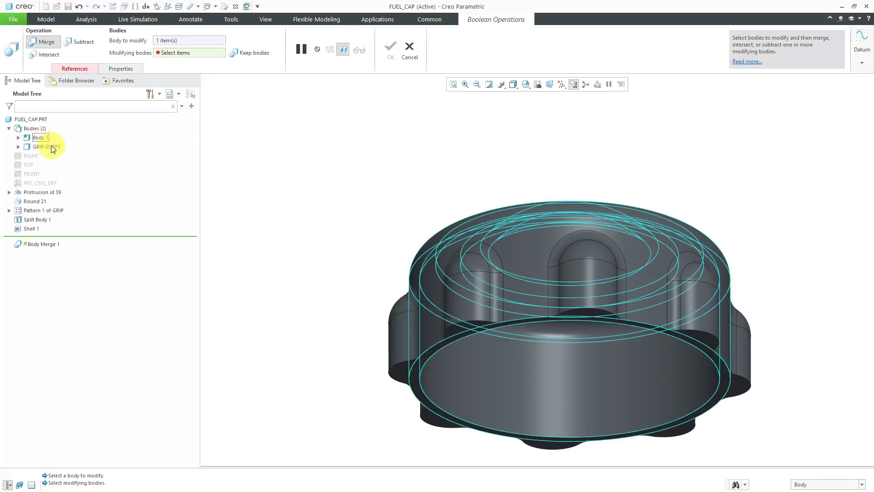
pyautogui.click(51, 146)
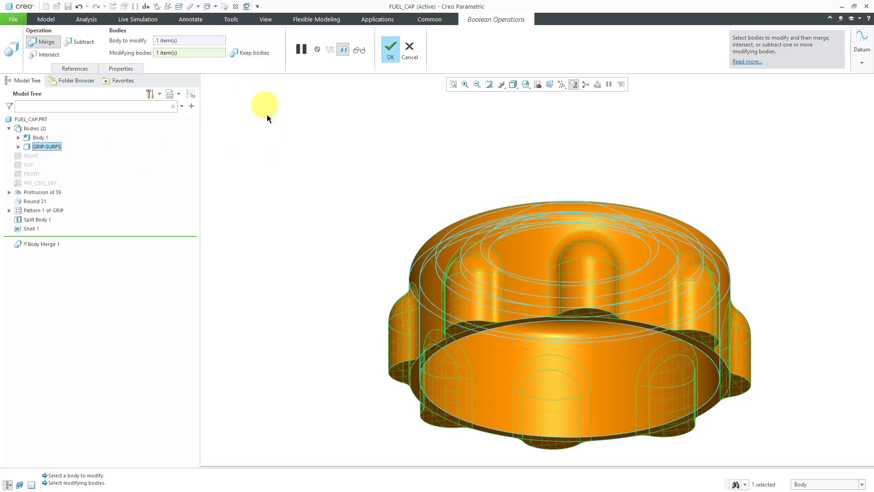
pyautogui.middleClick(311, 161)
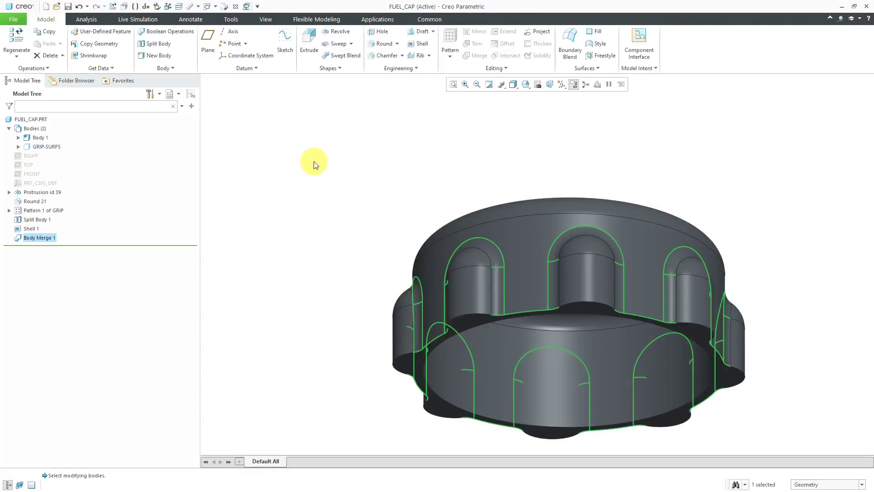
pyautogui.click(309, 172)
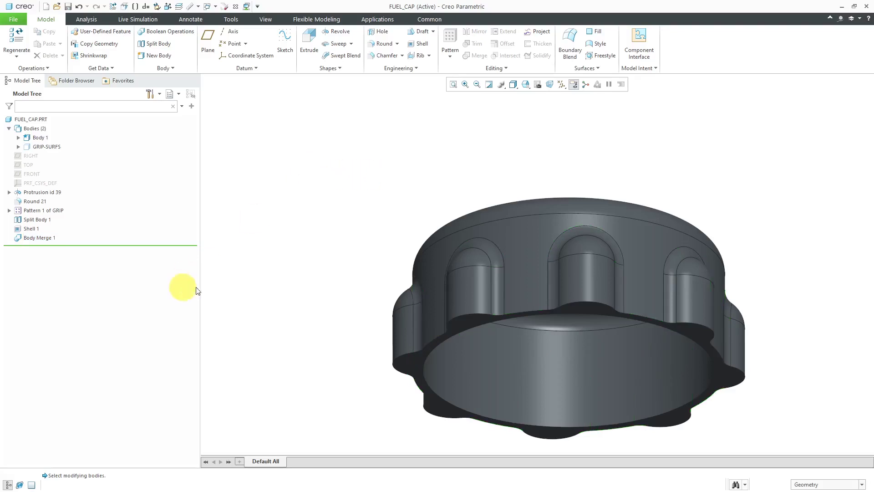
pyautogui.moveTo(366, 261)
pyautogui.mouseDown(button='middle')
pyautogui.moveTo(369, 298)
pyautogui.moveTo(364, 217)
pyautogui.mouseUp(button='middle')
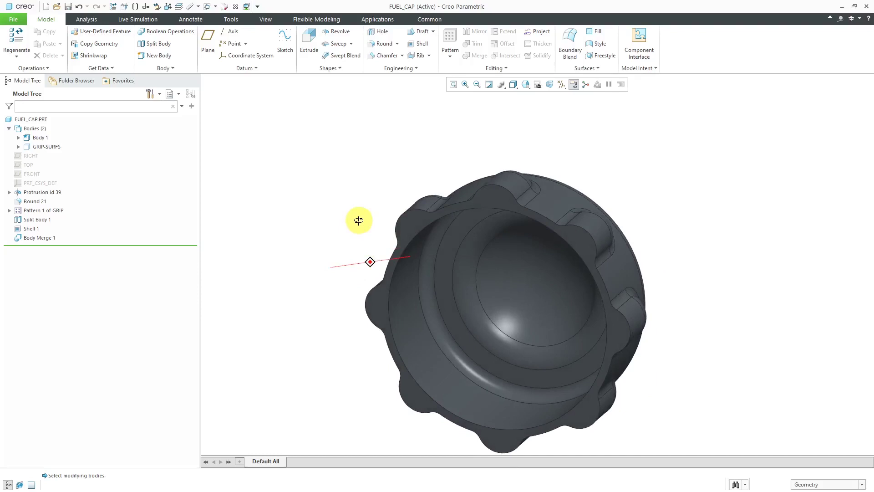